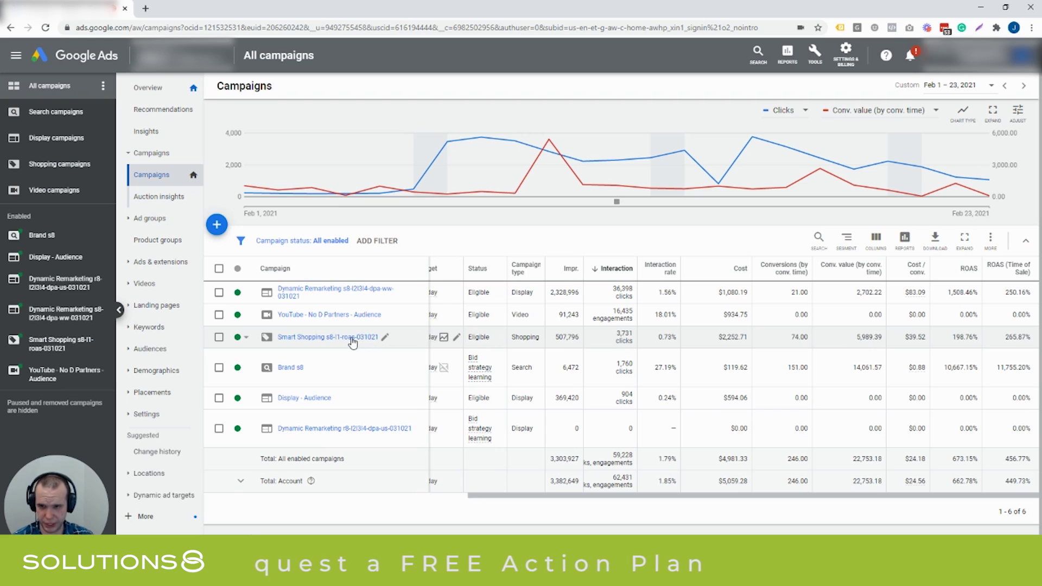
mouse_move(281, 173)
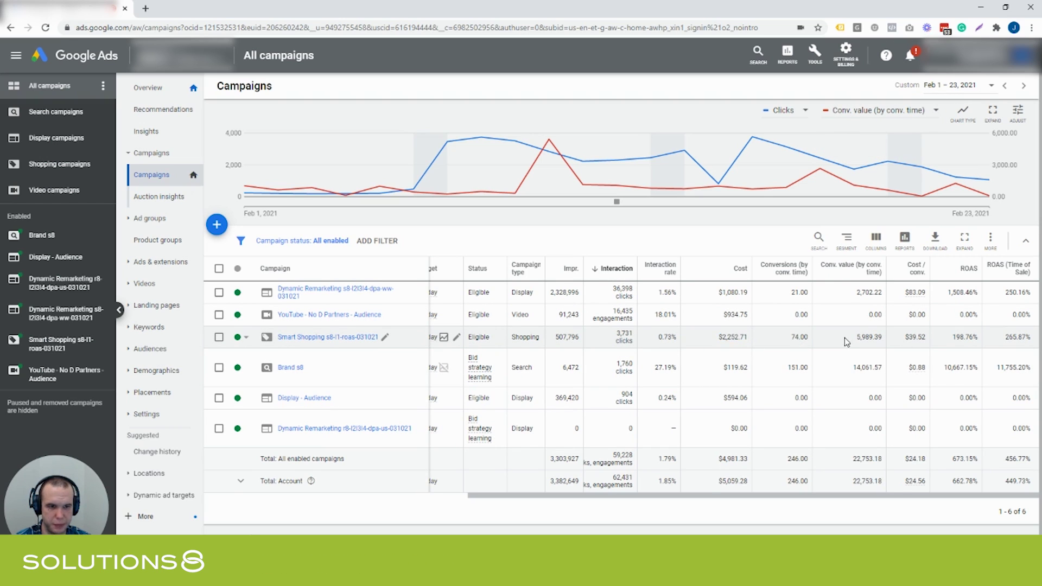
drag(844, 337, 874, 337)
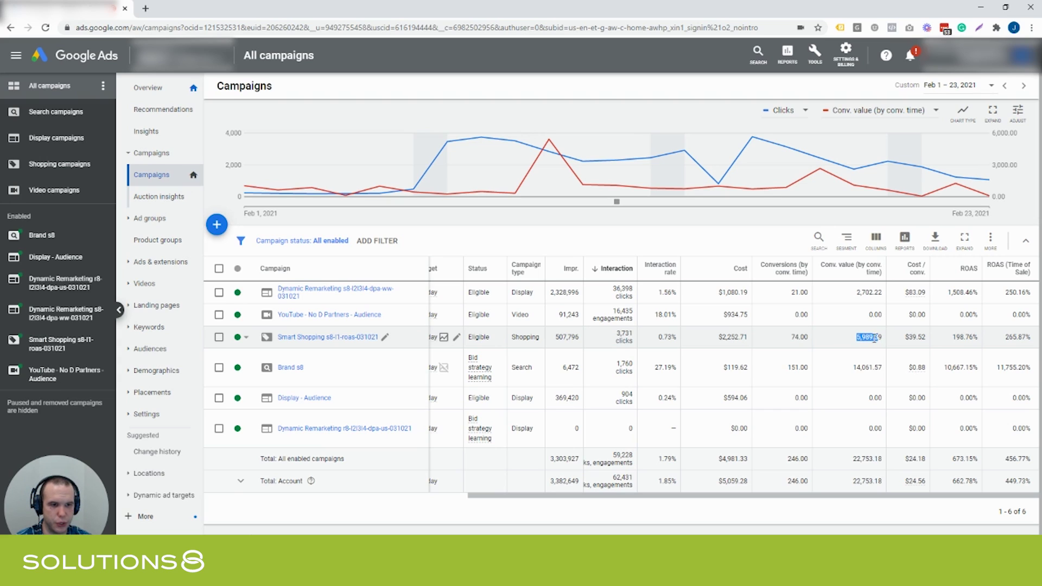
click(822, 343)
drag(997, 337, 1032, 337)
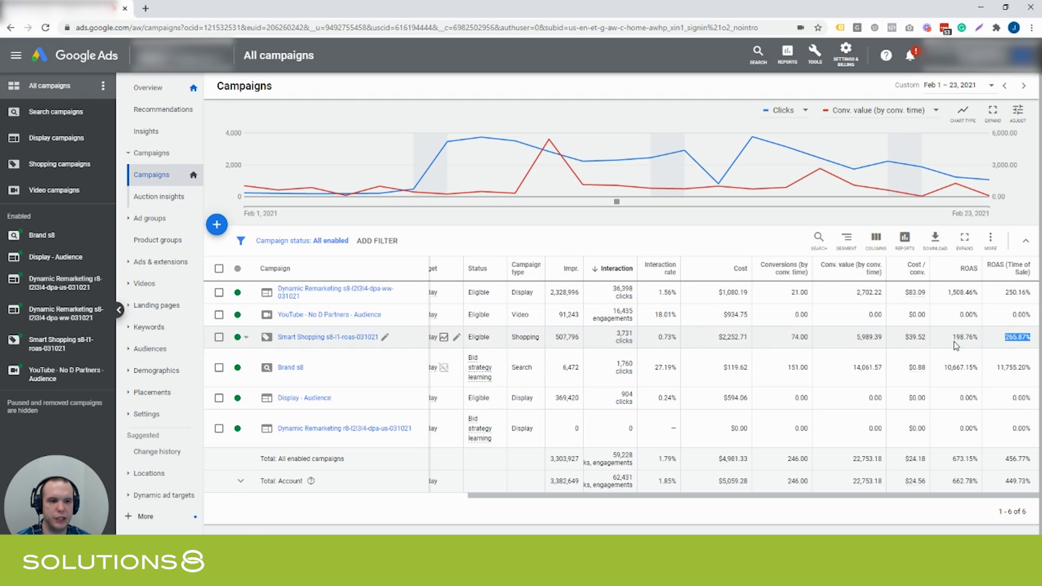
drag(954, 339, 975, 345)
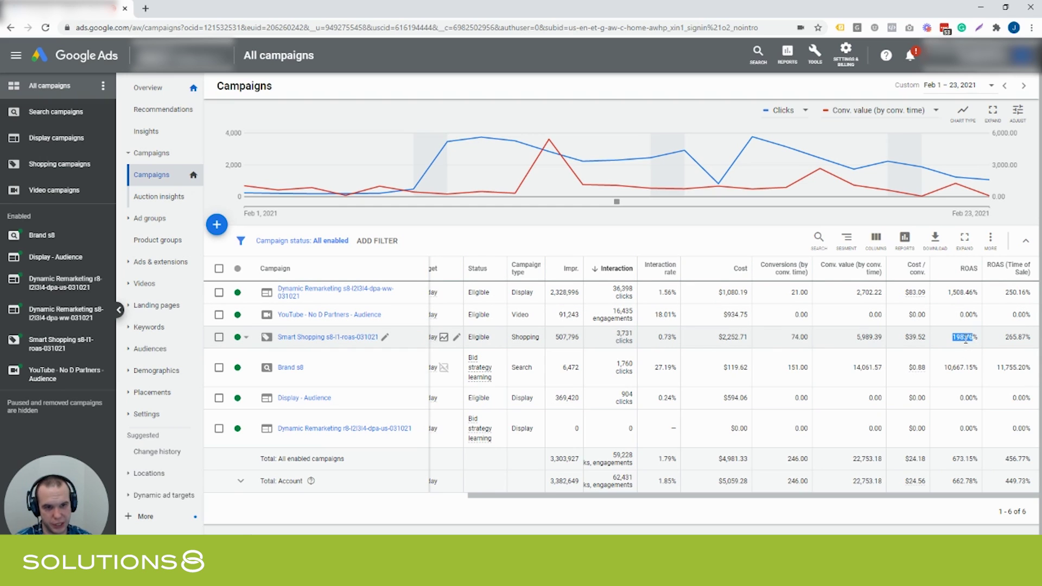
mouse_move(909, 488)
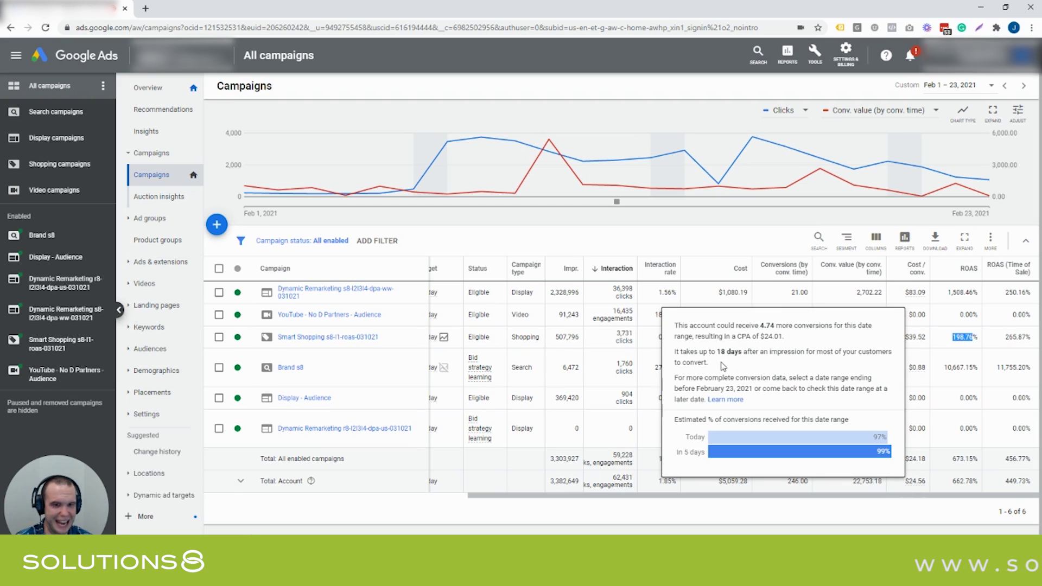
drag(717, 352, 739, 353)
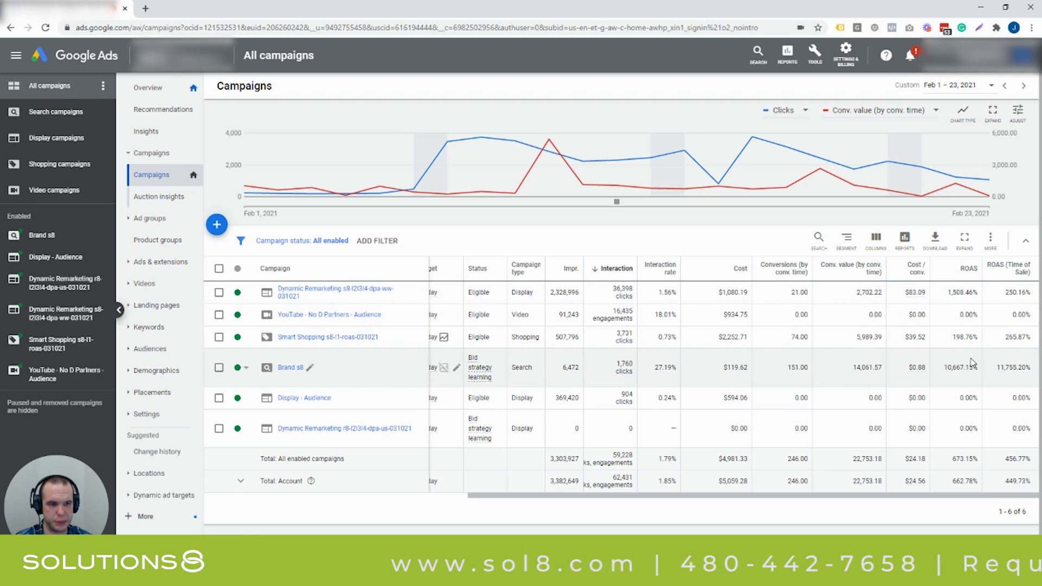
double_click(1024, 338)
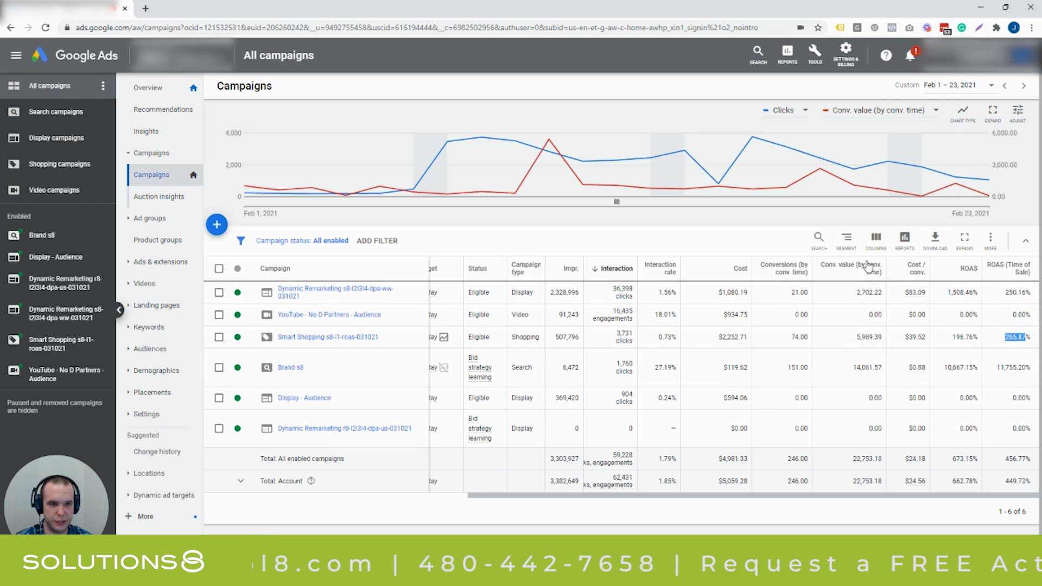
double_click(736, 337)
click(864, 338)
drag(853, 339, 881, 337)
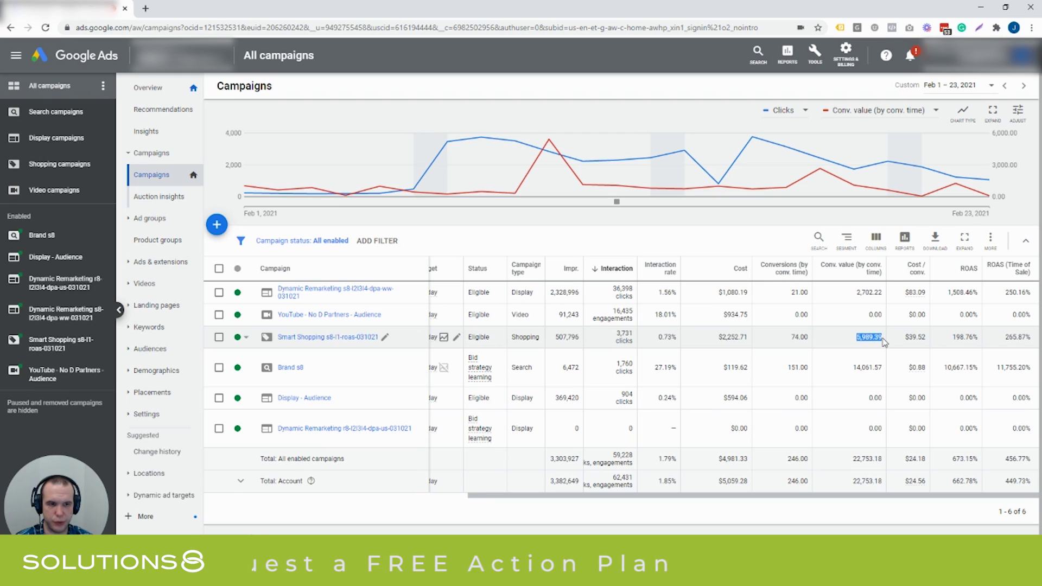
drag(789, 337, 810, 342)
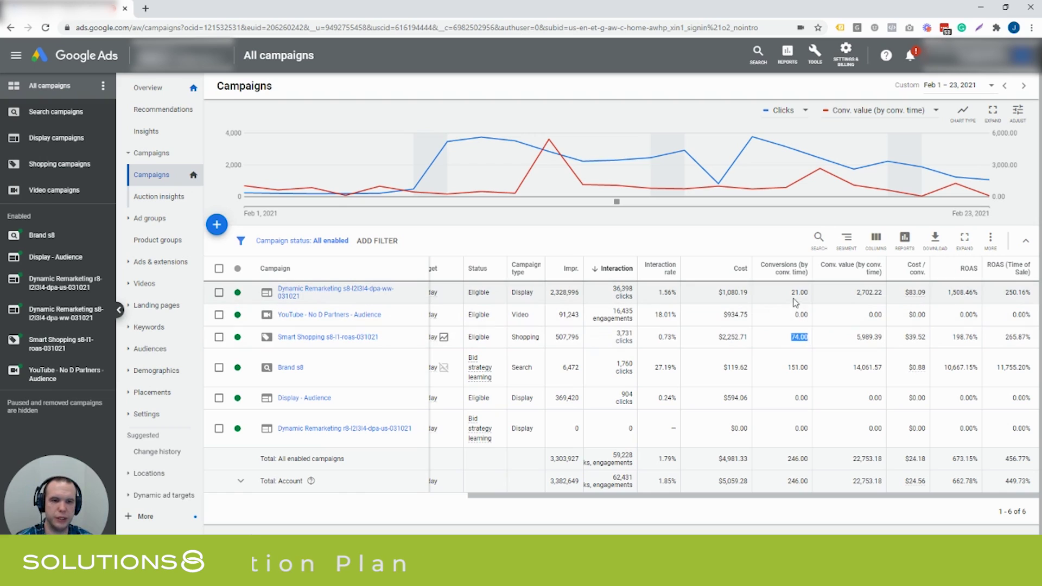
drag(790, 293, 810, 300)
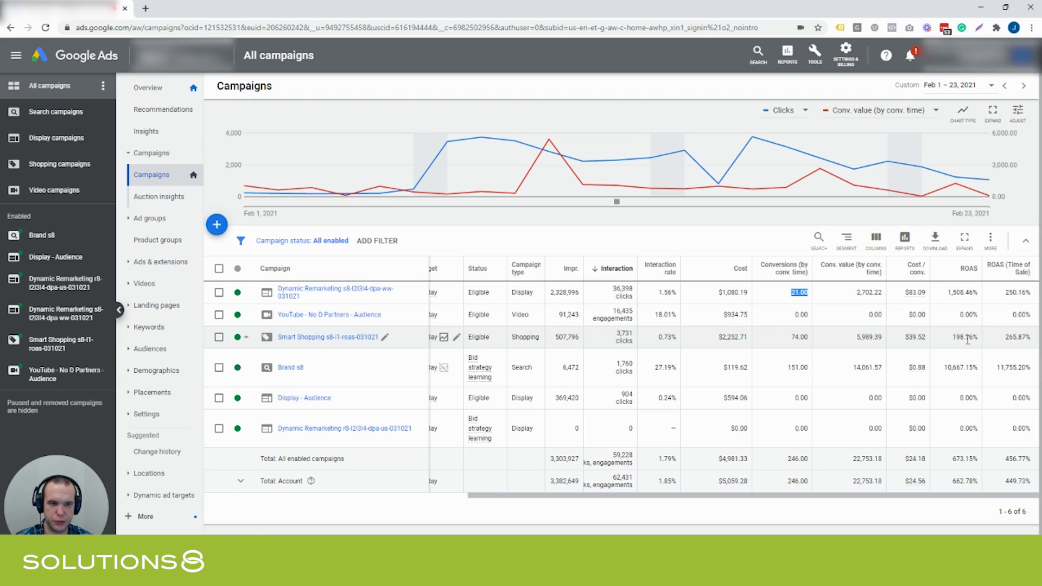
drag(1005, 338, 1024, 339)
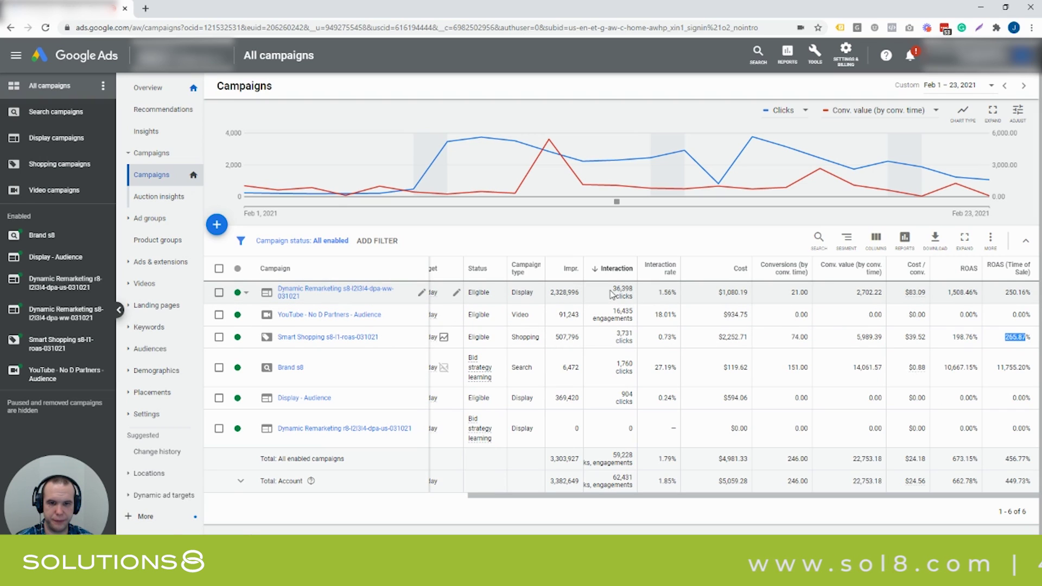
drag(612, 289, 630, 291)
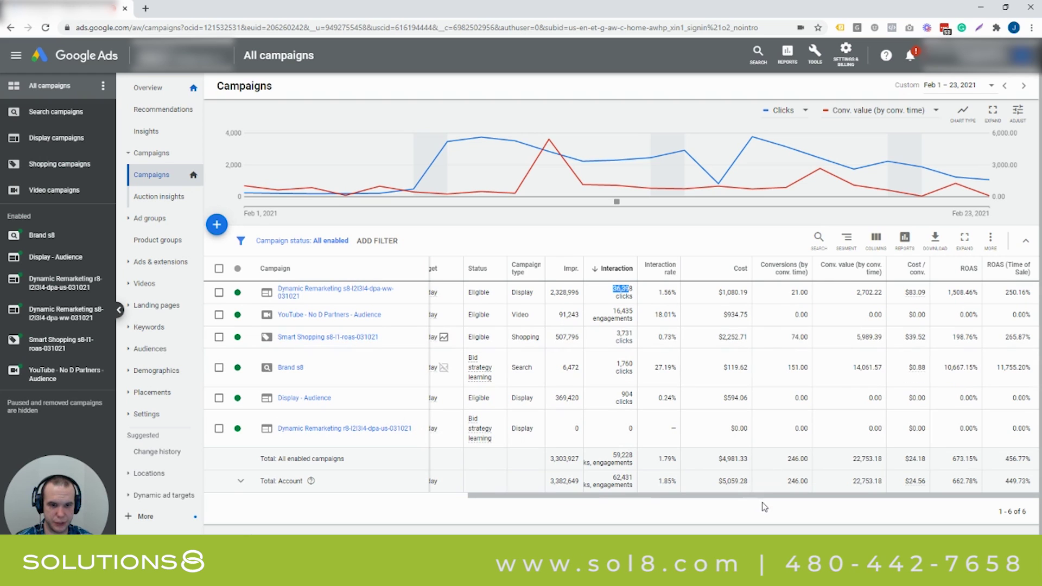
Step: Insert the Avg. CPC metric from the Performance group right after Campaign type, and apply
click(876, 242)
click(879, 266)
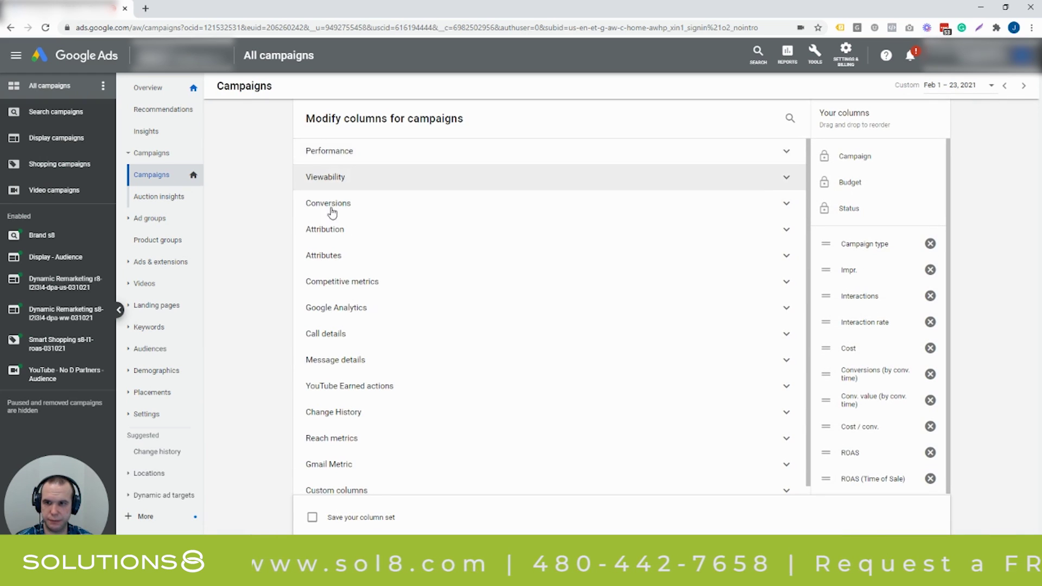
click(337, 151)
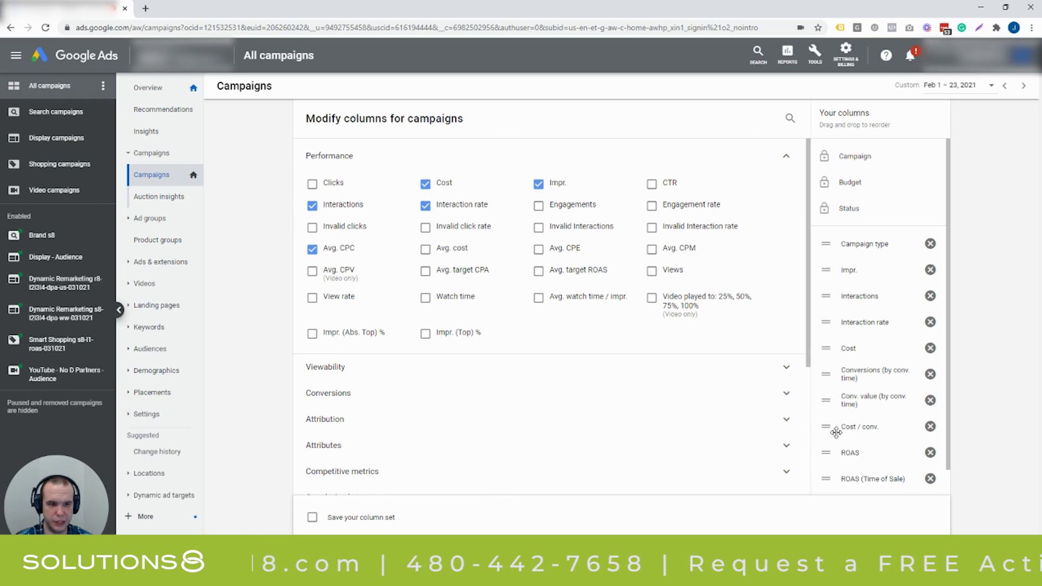
scroll(840, 434, down, 1)
drag(840, 478, 841, 244)
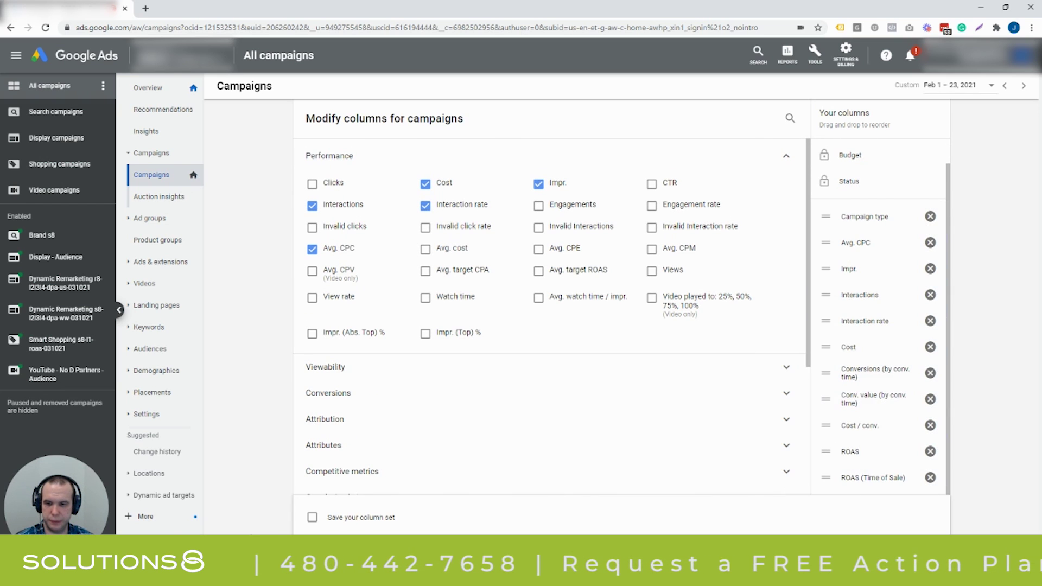
click(317, 551)
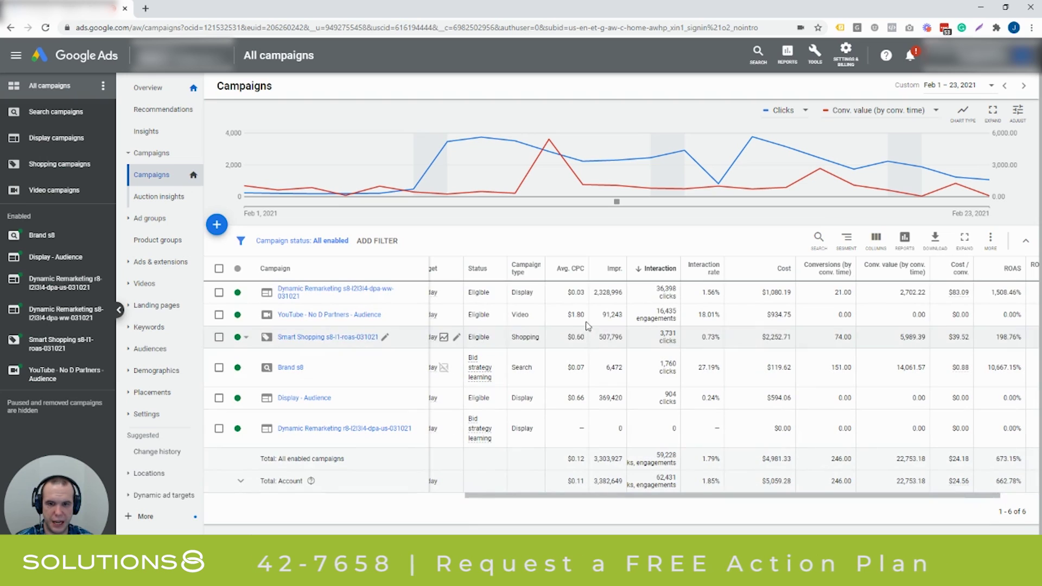
Step: Highlight the first campaign's average CPC and other figures in the table
drag(578, 293, 585, 297)
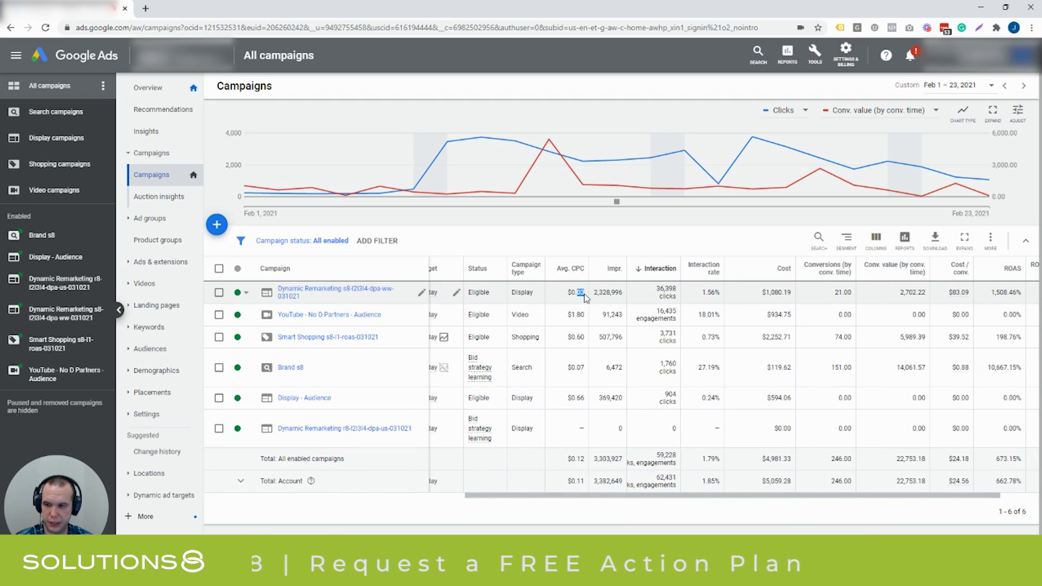
mouse_move(696, 495)
mouse_down()
mouse_move(661, 494)
mouse_move(691, 500)
mouse_up()
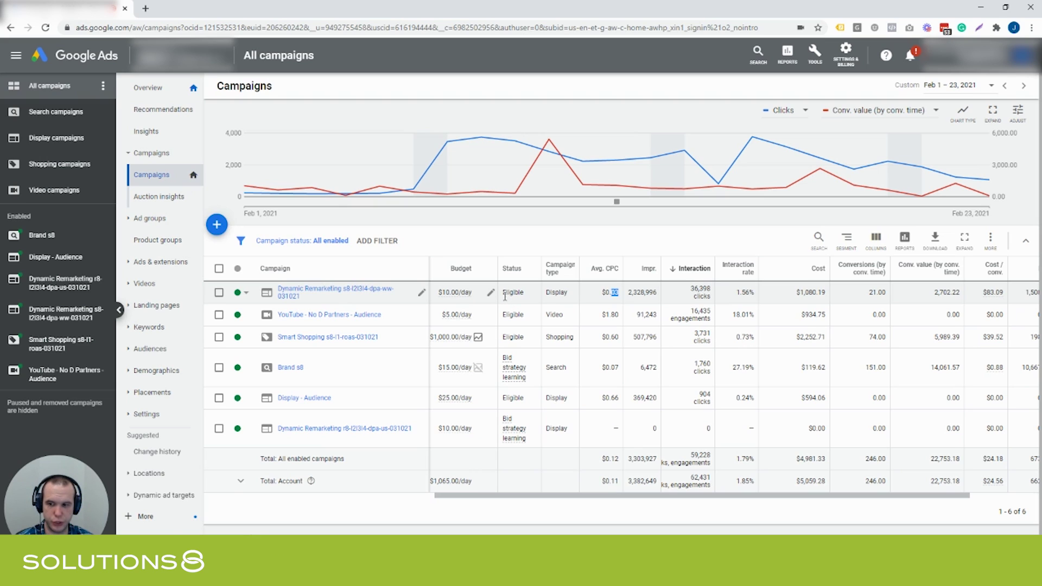
mouse_move(465, 297)
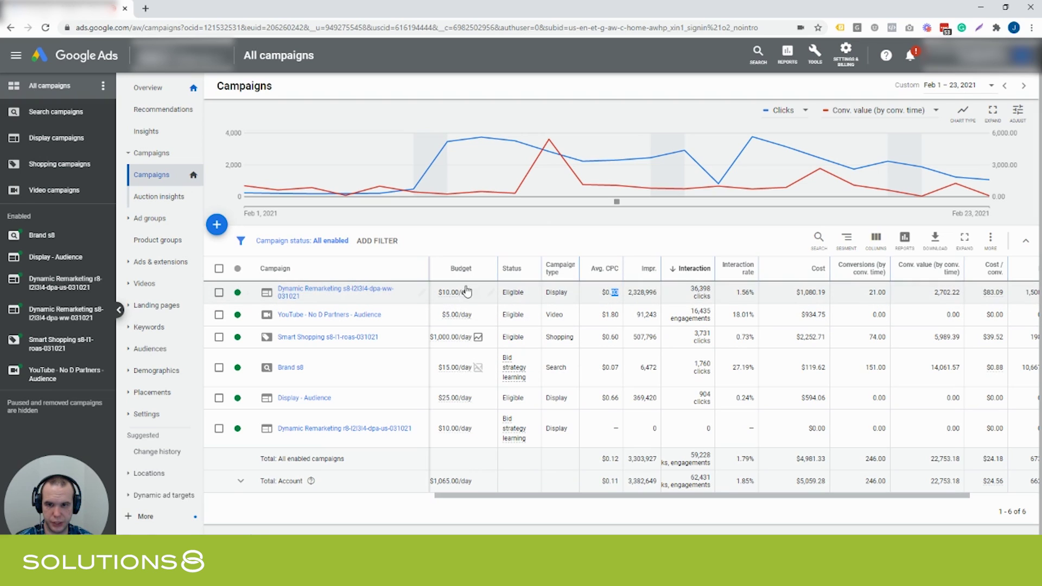
drag(495, 322, 524, 323)
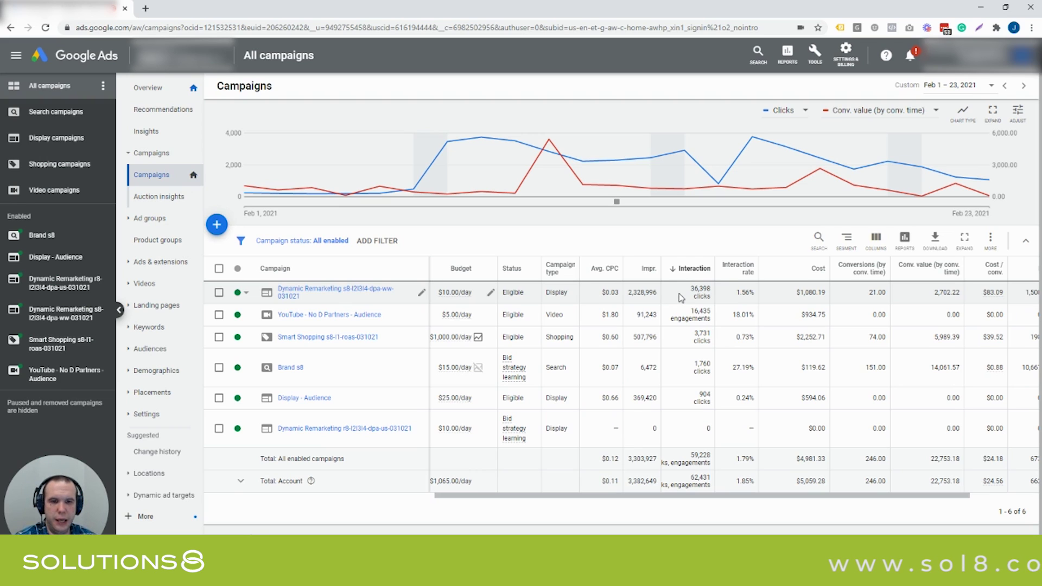
drag(675, 292, 709, 294)
drag(796, 292, 821, 293)
drag(934, 292, 946, 293)
drag(884, 500, 953, 499)
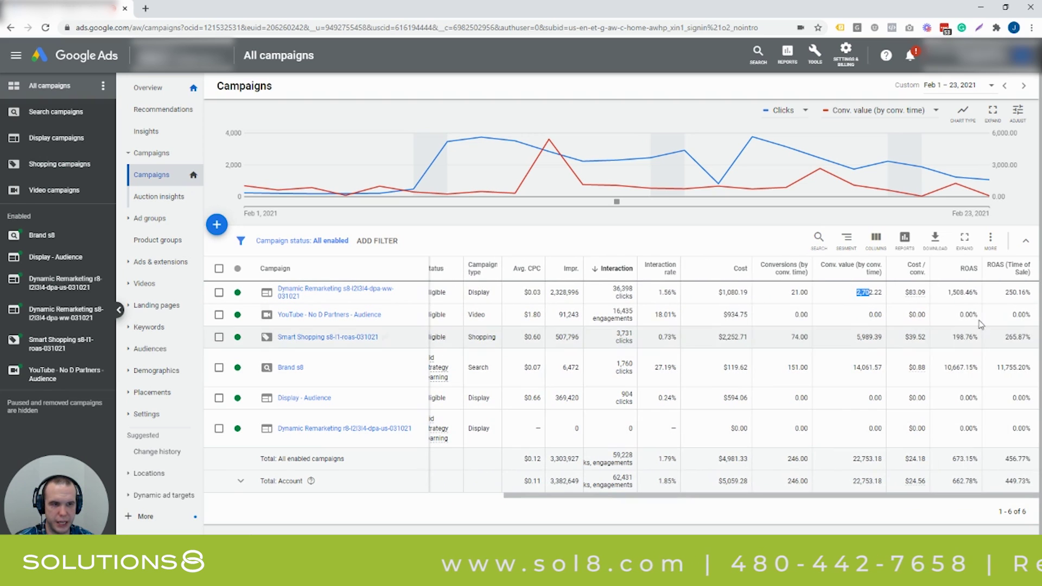
drag(1004, 293, 1025, 293)
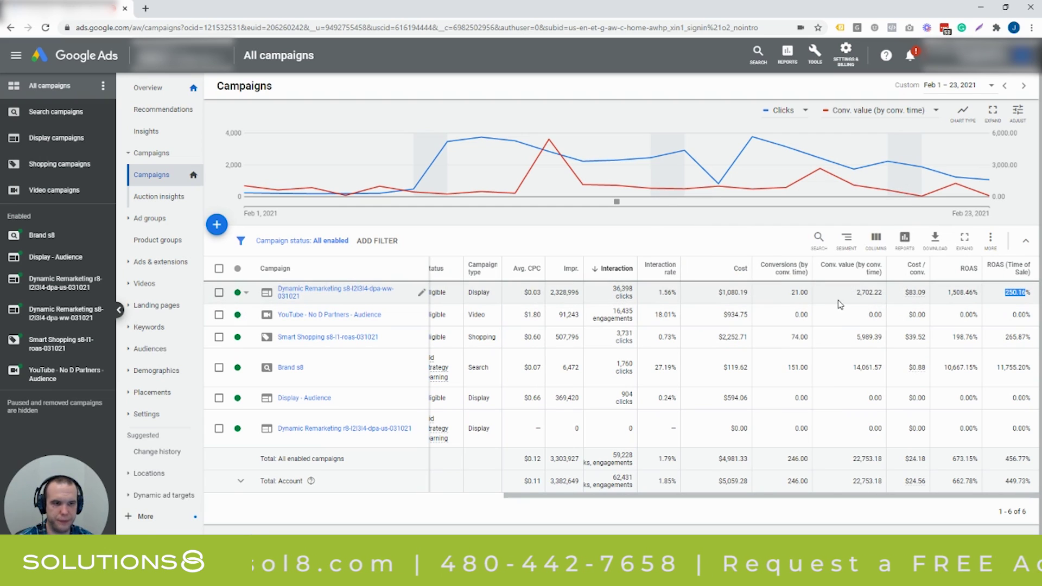
drag(947, 293, 972, 294)
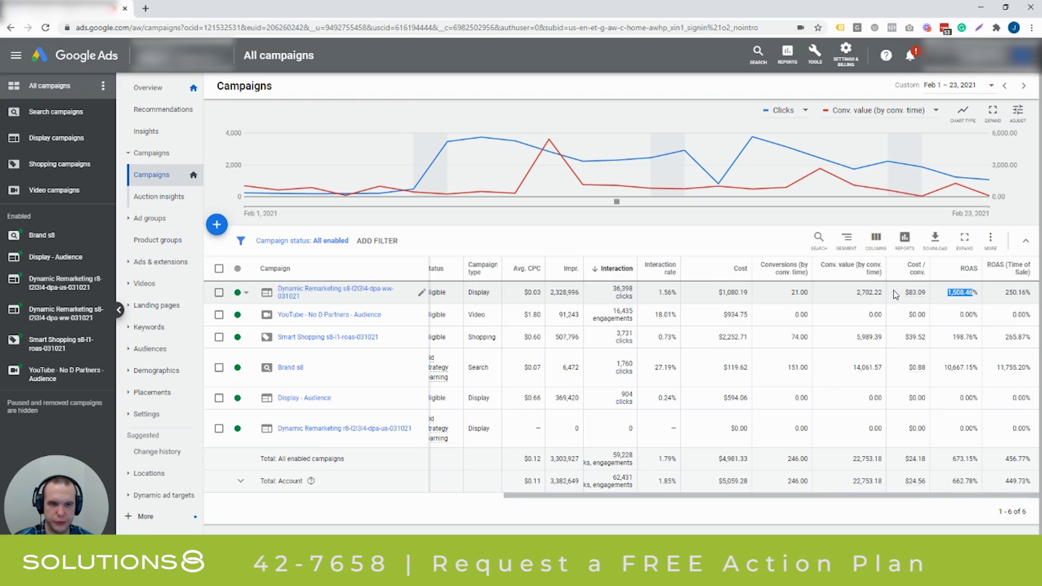
click(949, 294)
drag(722, 292, 800, 296)
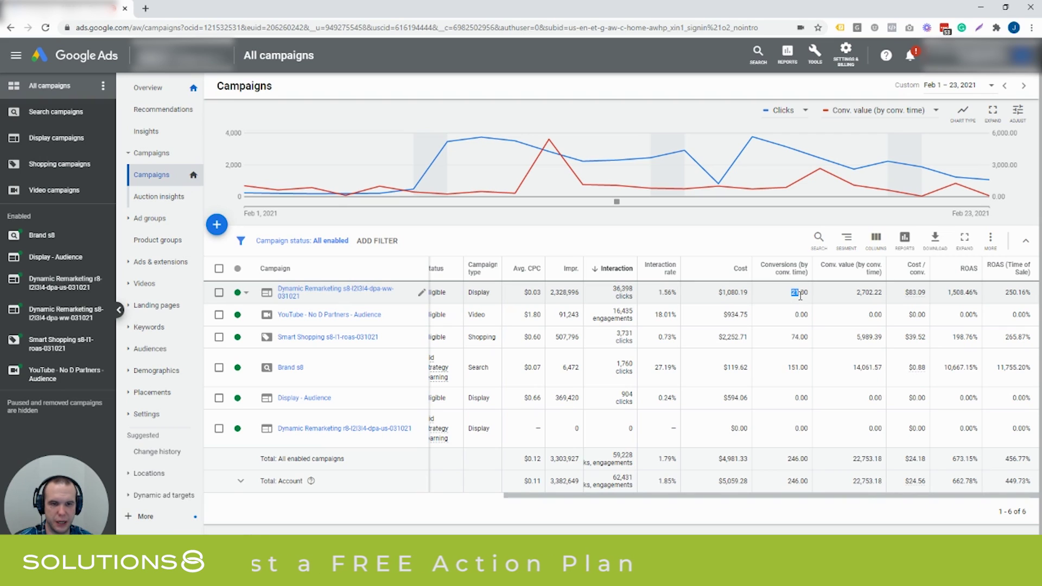
click(769, 300)
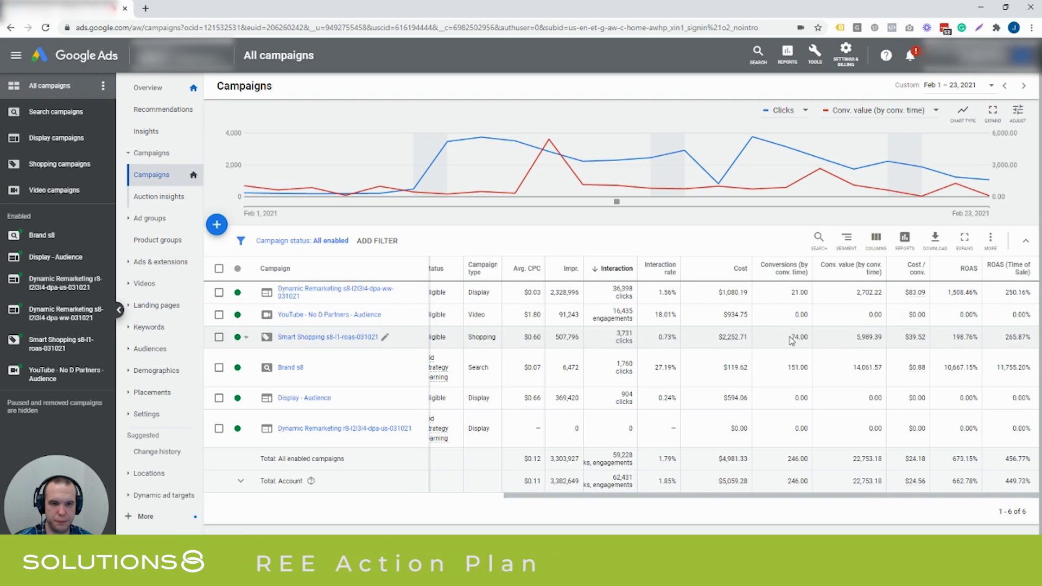
drag(791, 293, 806, 292)
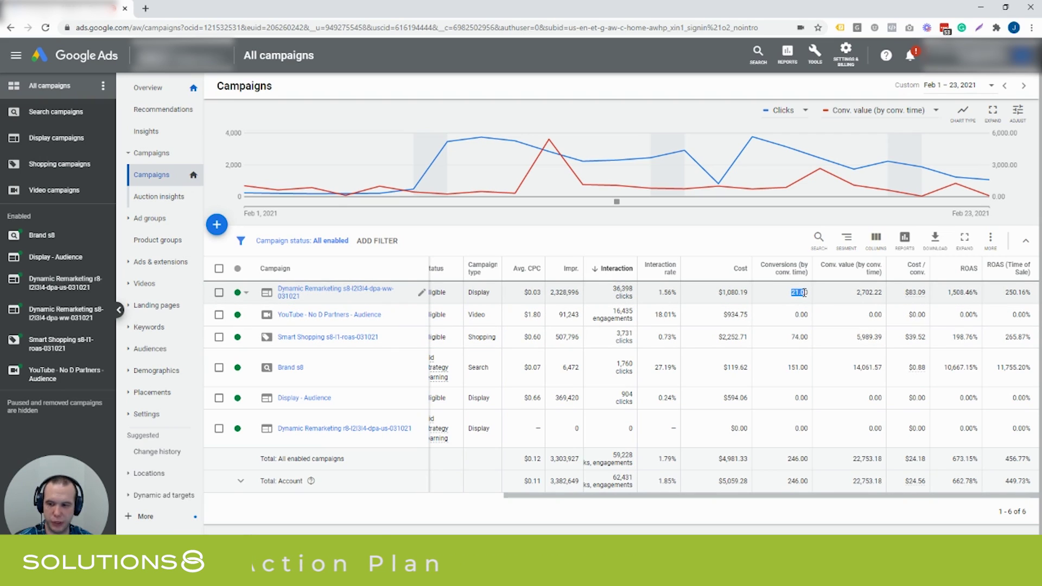
drag(791, 336, 804, 337)
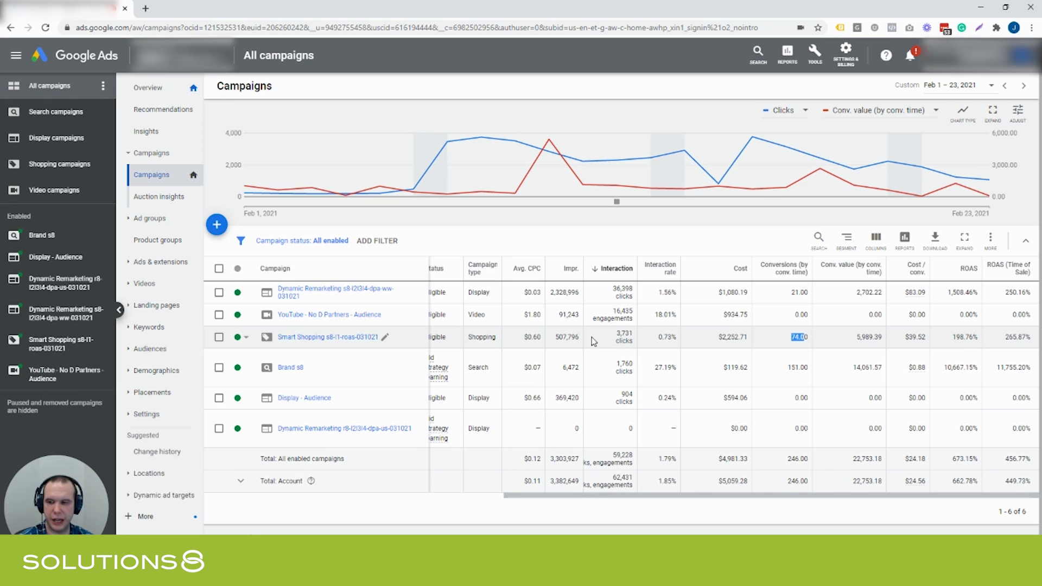
click(745, 340)
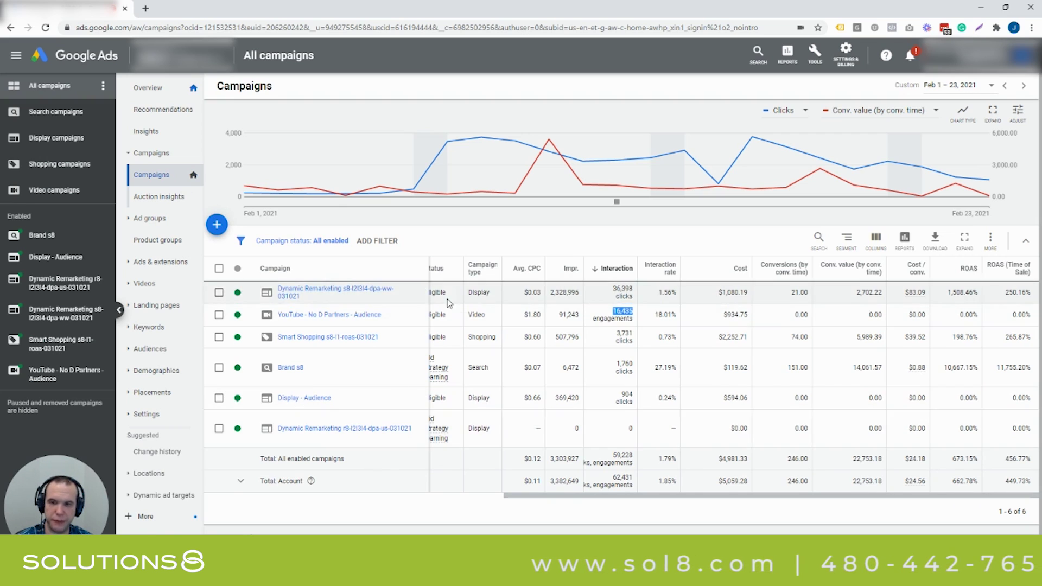
drag(613, 498, 536, 498)
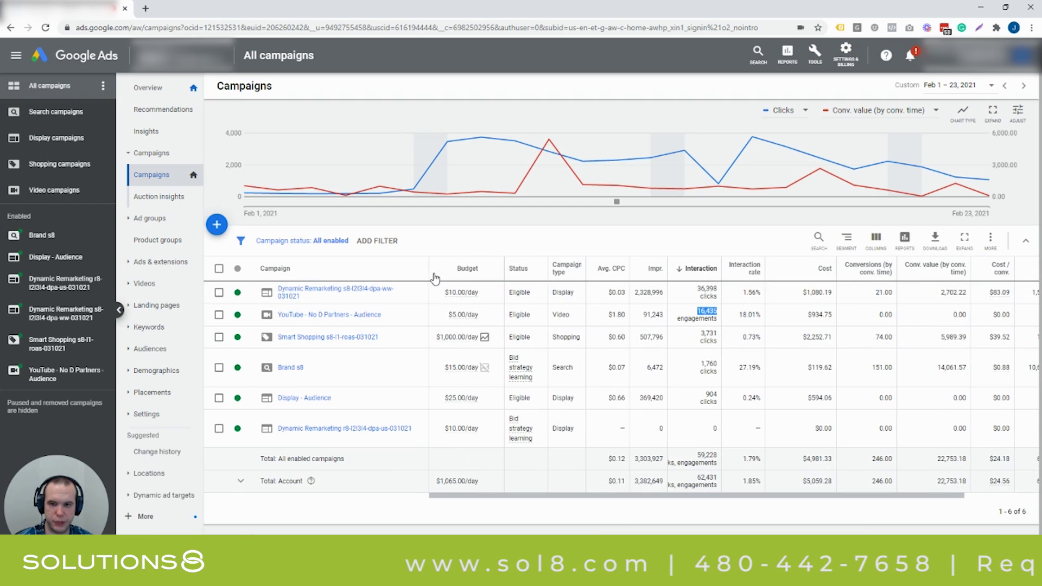
mouse_move(448, 342)
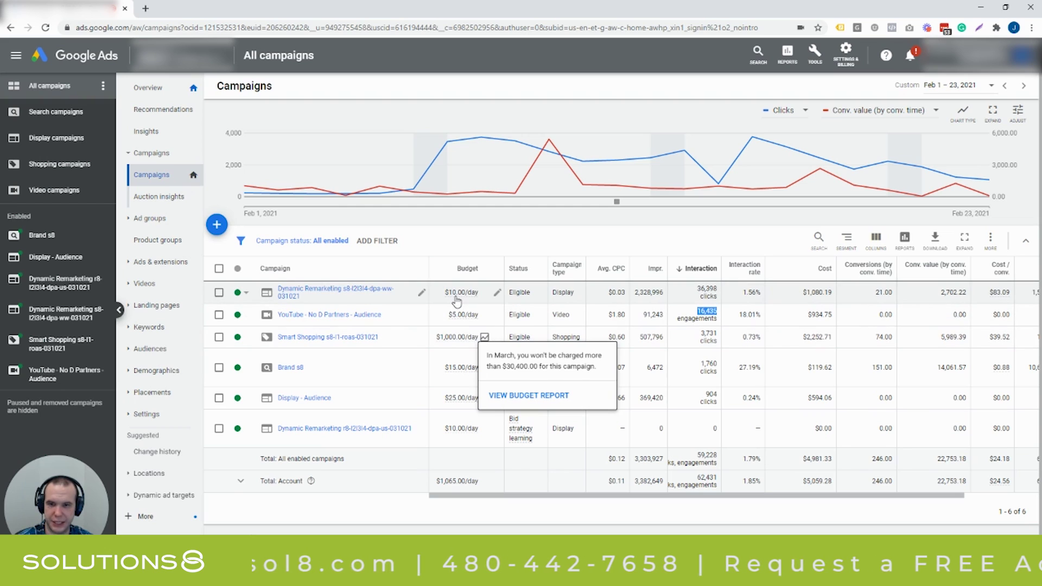
mouse_move(457, 300)
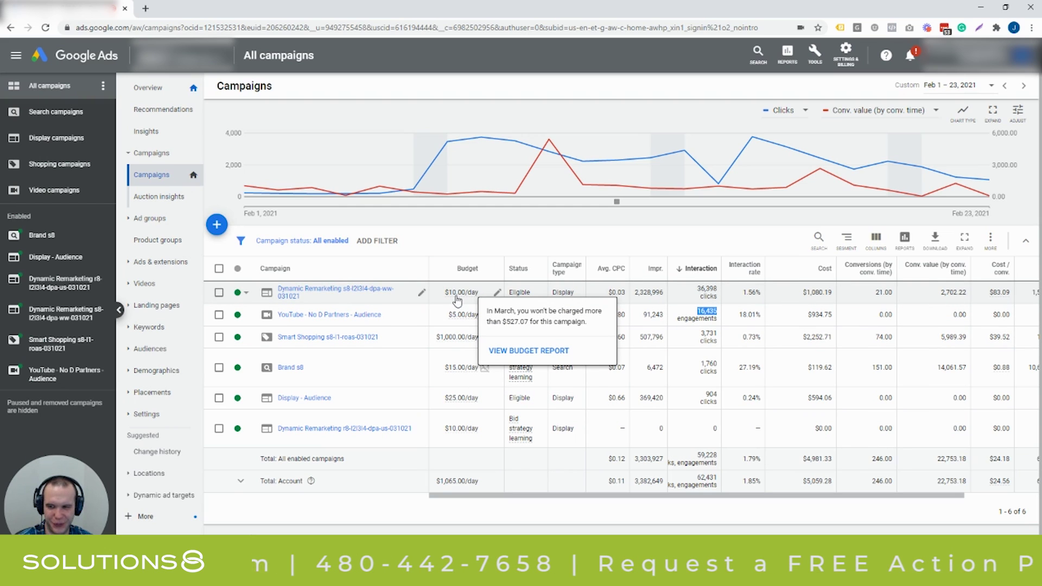